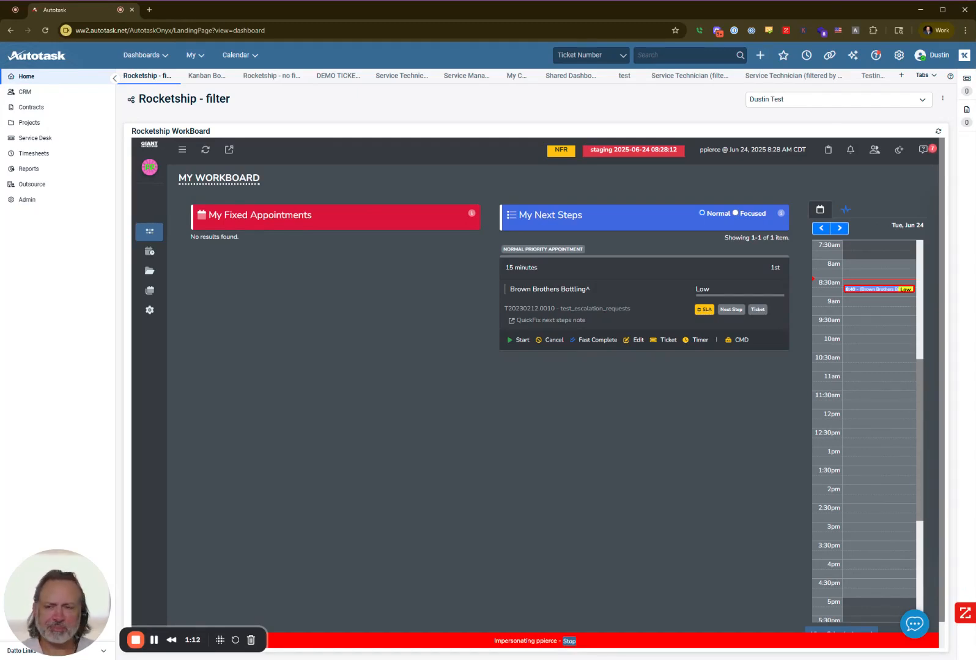
# Open the workflow rules in the admin area and start a new Service Desk ticket rule.
pyautogui.click(31, 200)
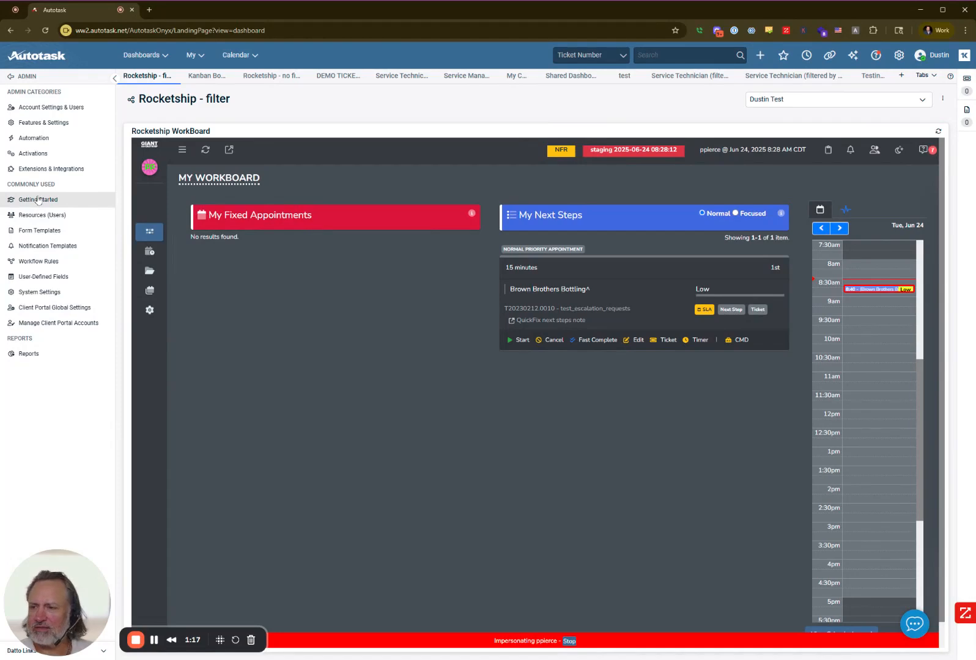
pyautogui.click(38, 261)
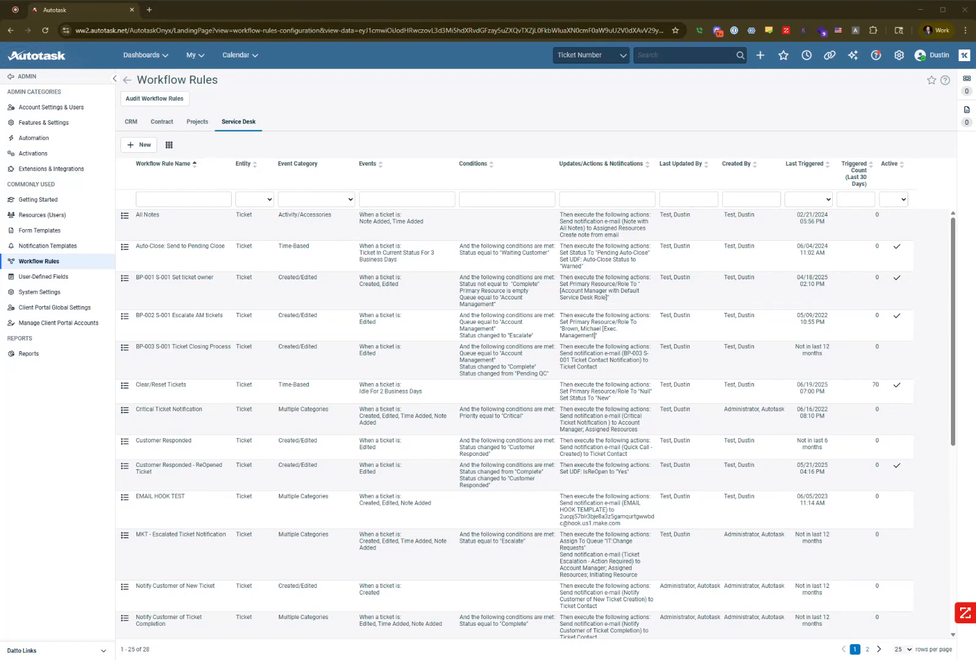
pyautogui.moveTo(126, 9); pyautogui.dragTo(150, 8)
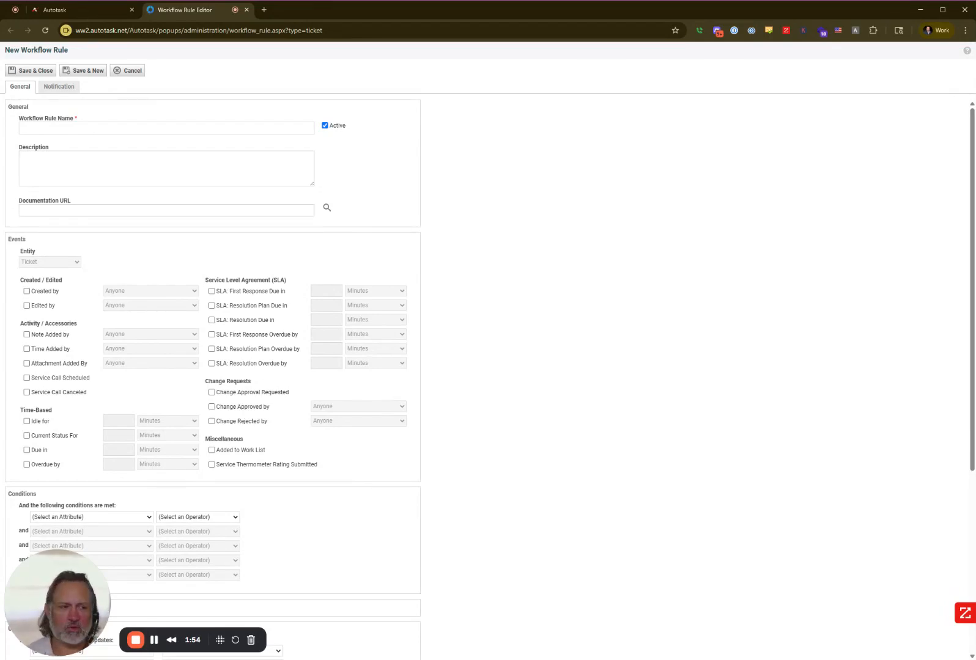
# Name the new workflow rule "Auto Close on Tech Time Entry".
pyautogui.click(254, 129)
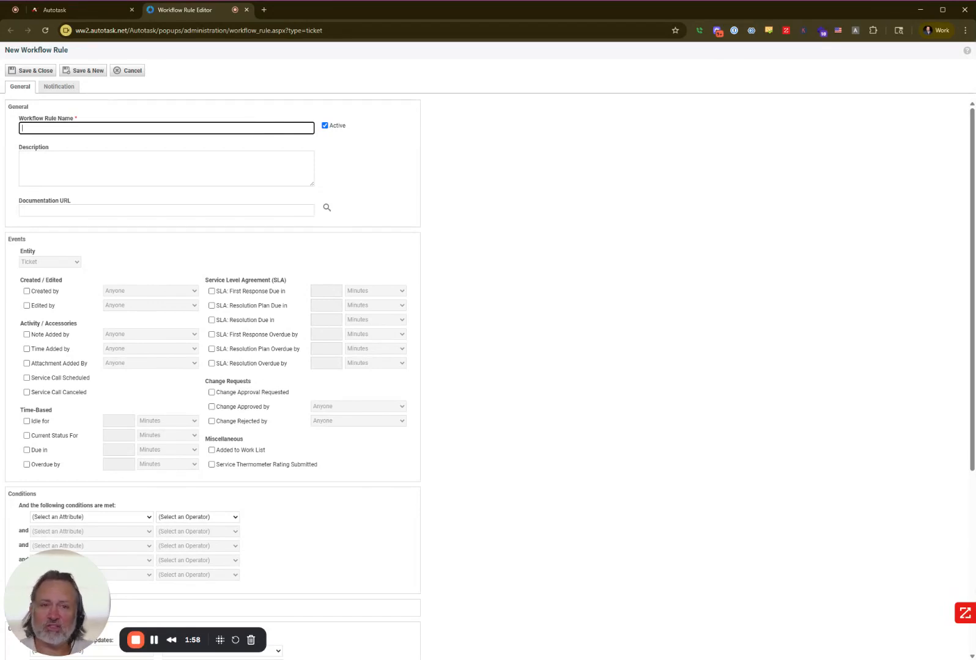
pyautogui.write('Aut')
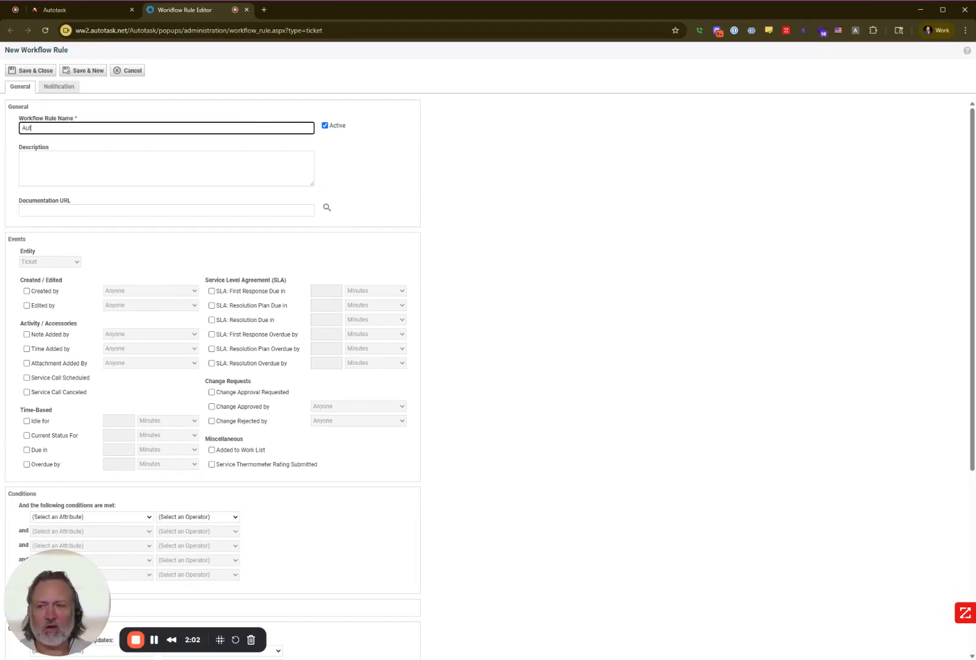
pyautogui.write('o Close on T')
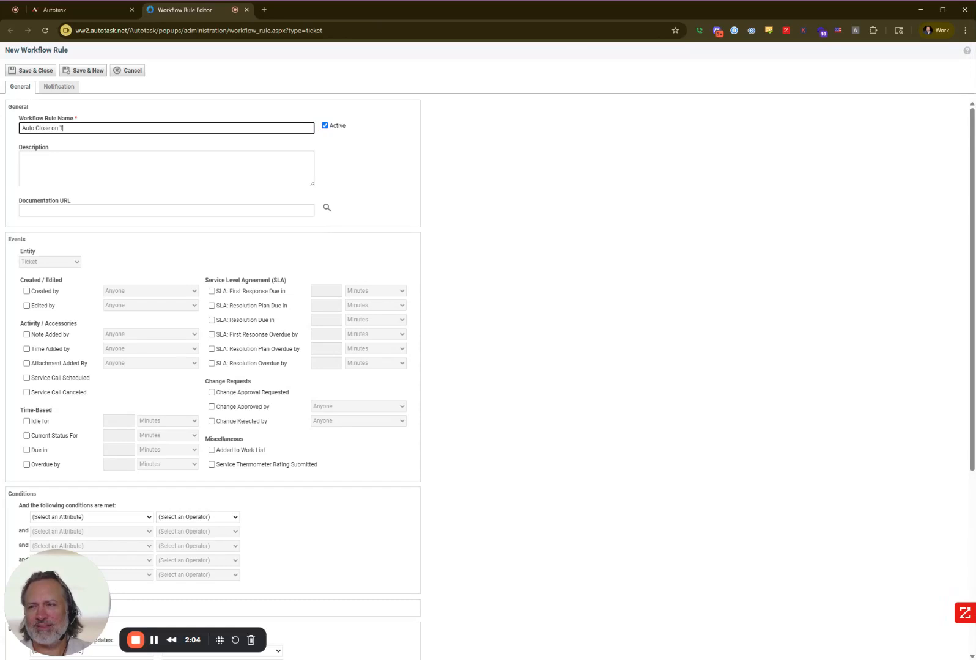
pyautogui.write('ech Time Entry')
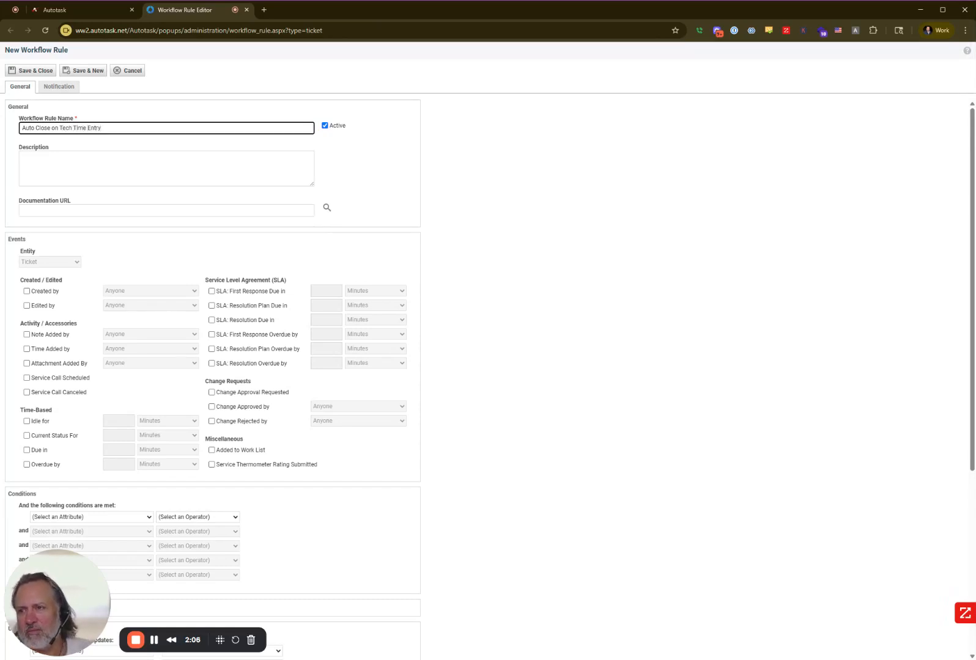
pyautogui.click(247, 165)
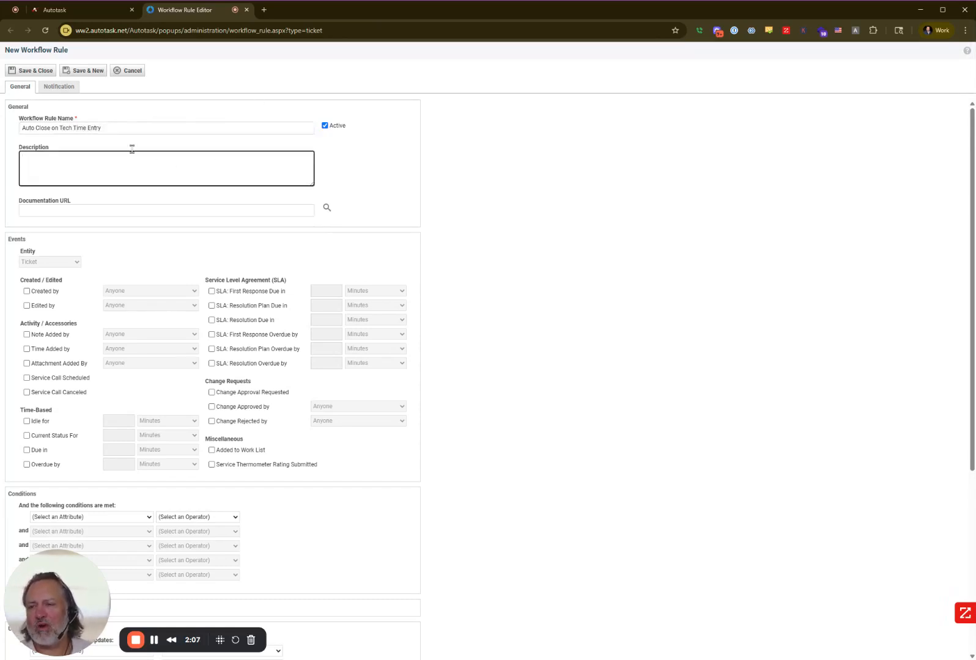
pyautogui.hotkey('shift', 'Tab')
pyautogui.press('Tab')
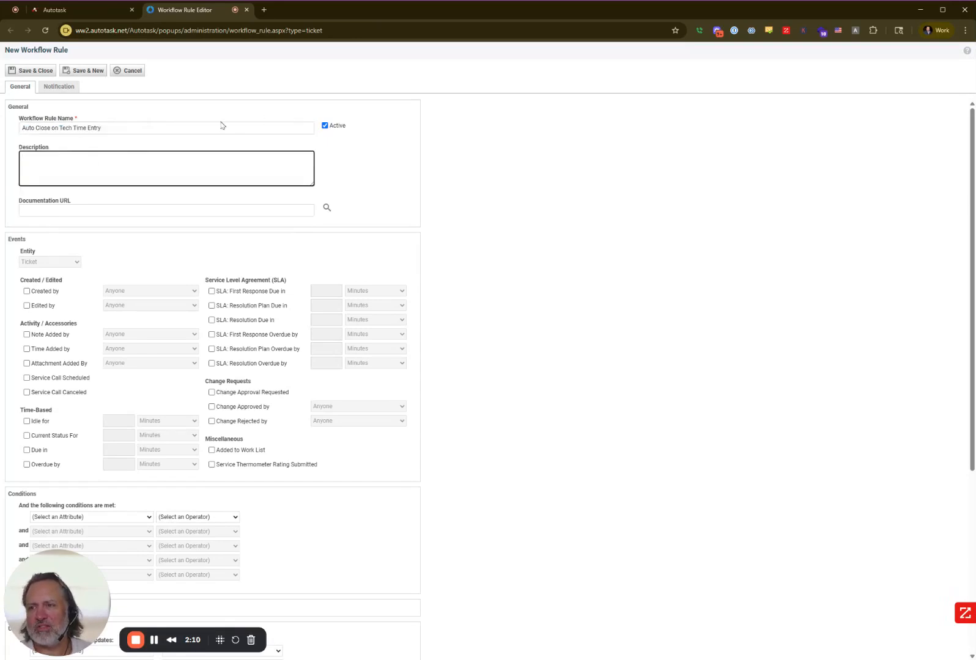
pyautogui.click(170, 128)
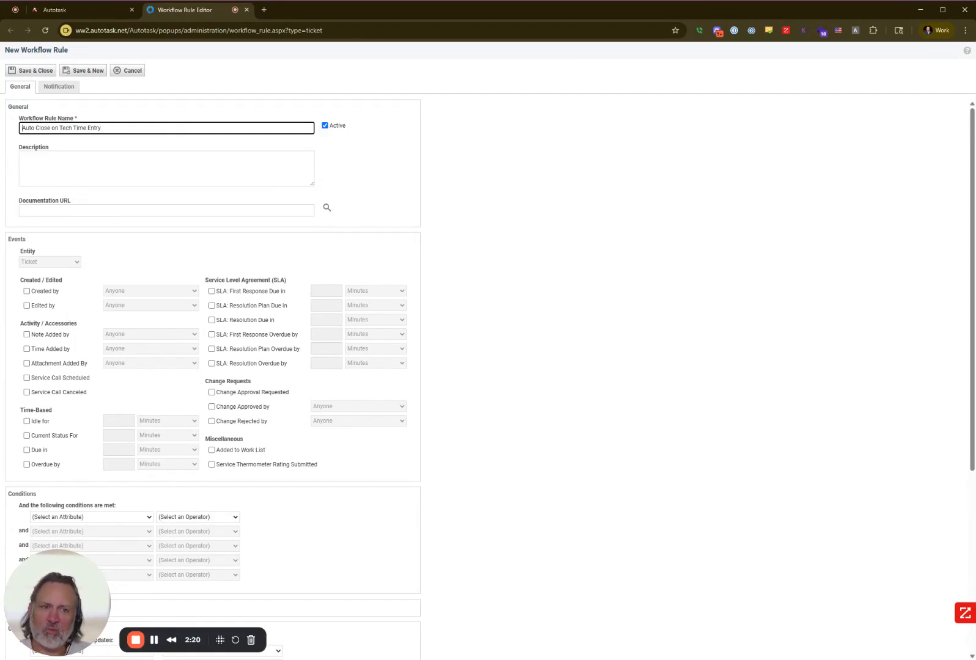
pyautogui.write('SD')
pyautogui.press('BackSpace')
pyautogui.press('BackSpace')
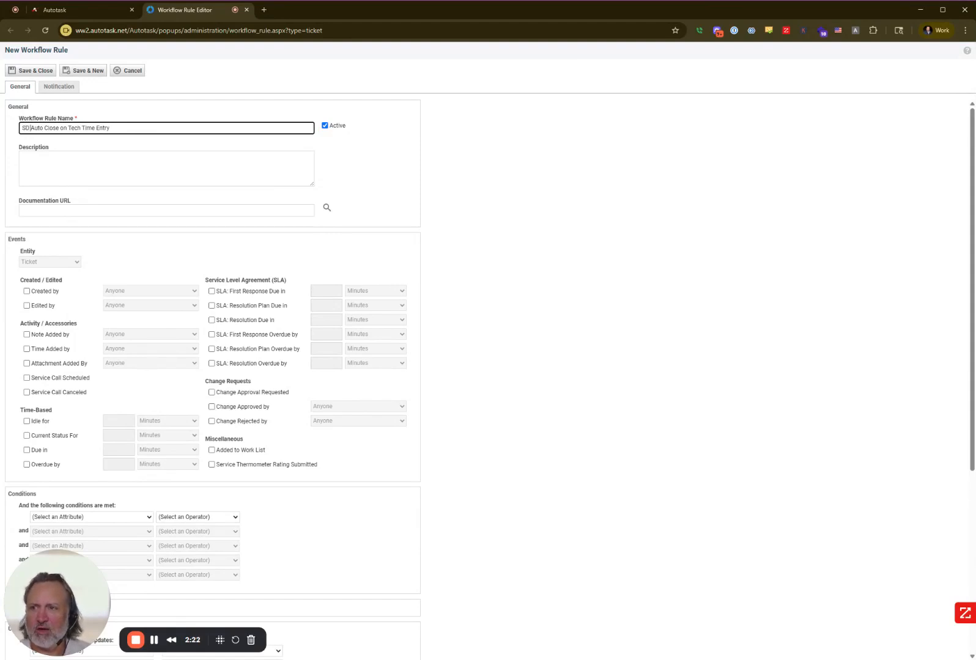
pyautogui.write('SD -')
pyautogui.press('BackSpace')
pyautogui.press('BackSpace')
pyautogui.press('BackSpace')
pyautogui.press('BackSpace')
pyautogui.press('BackSpace')
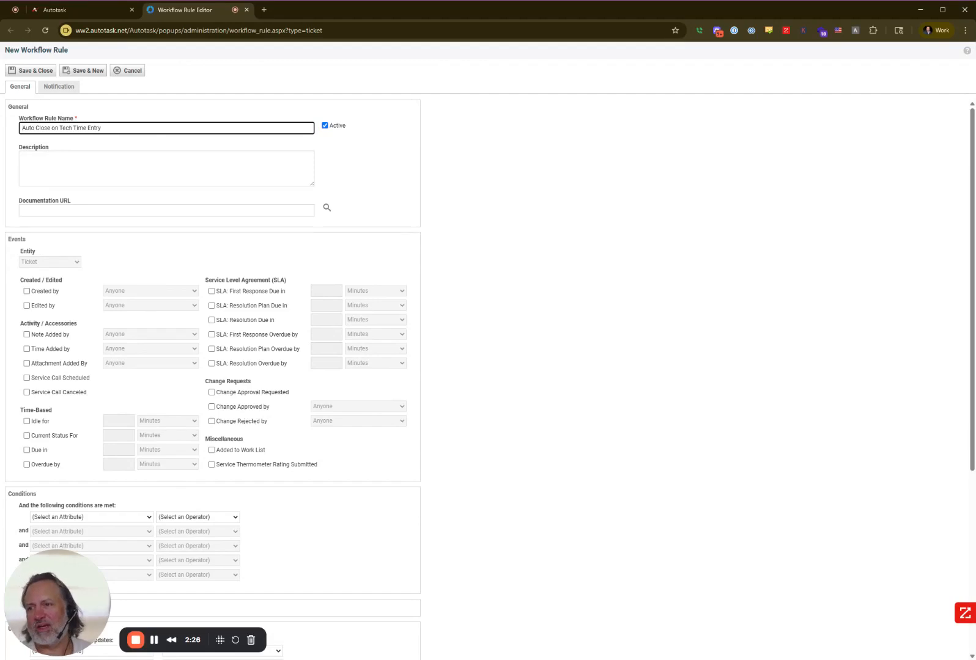
# Trigger the rule on the Time Added by event, restricted to Autotask Resource.
pyautogui.scroll(-1, 108, 232)
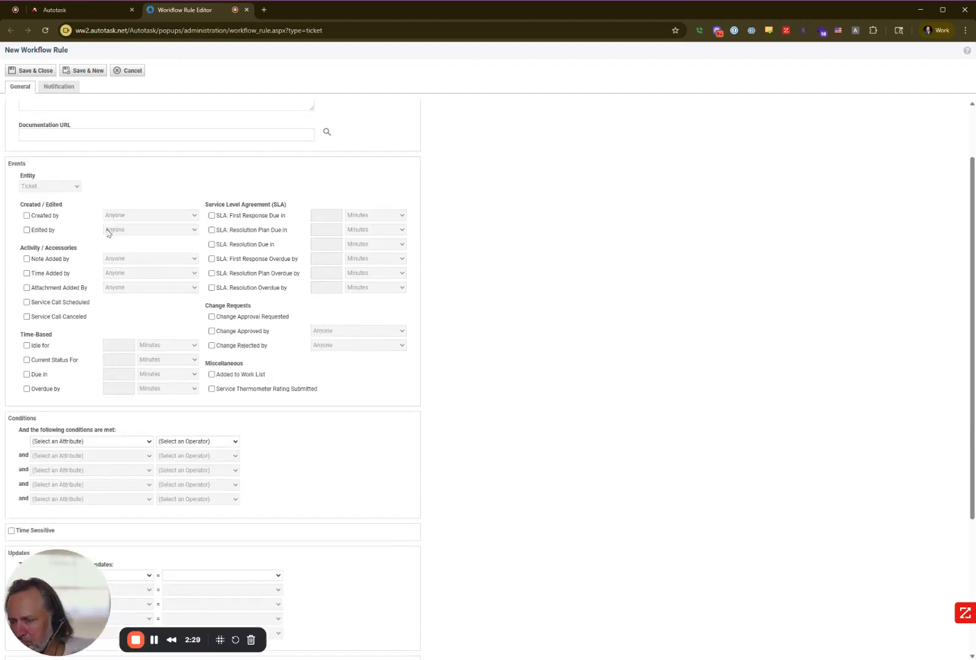
pyautogui.click(27, 271)
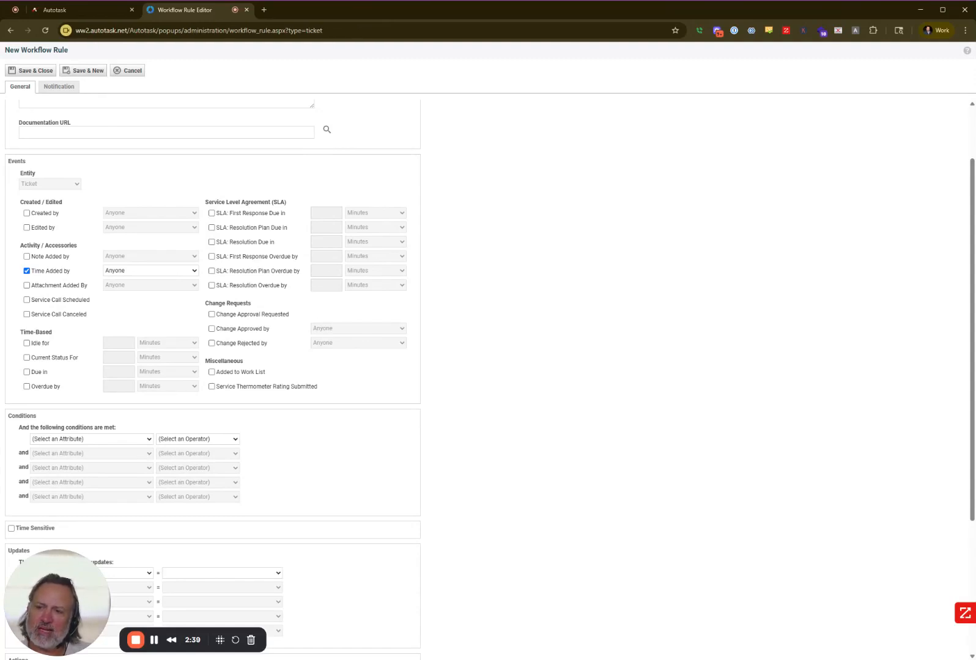
pyautogui.click(153, 291)
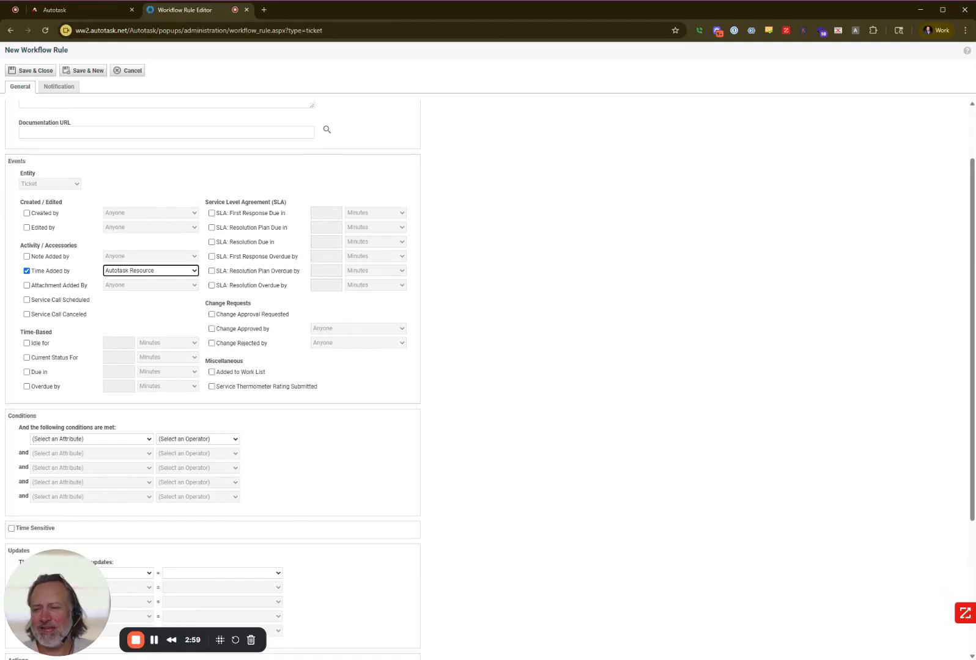
pyautogui.click(158, 272)
pyautogui.click(159, 272)
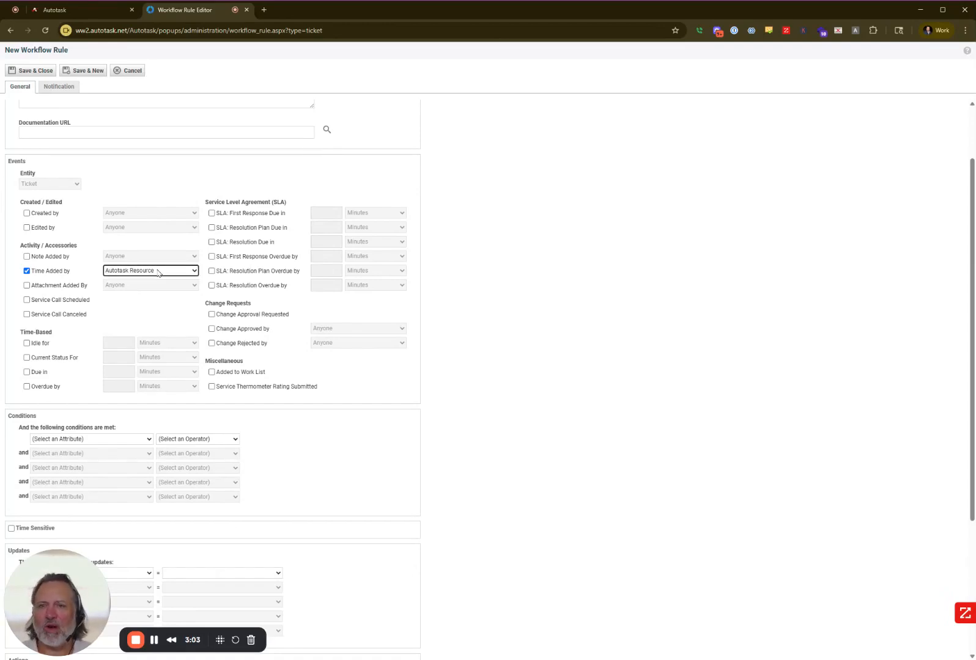
# Set the first condition to Status Not equal to Complete.
pyautogui.scroll(-2, 158, 273)
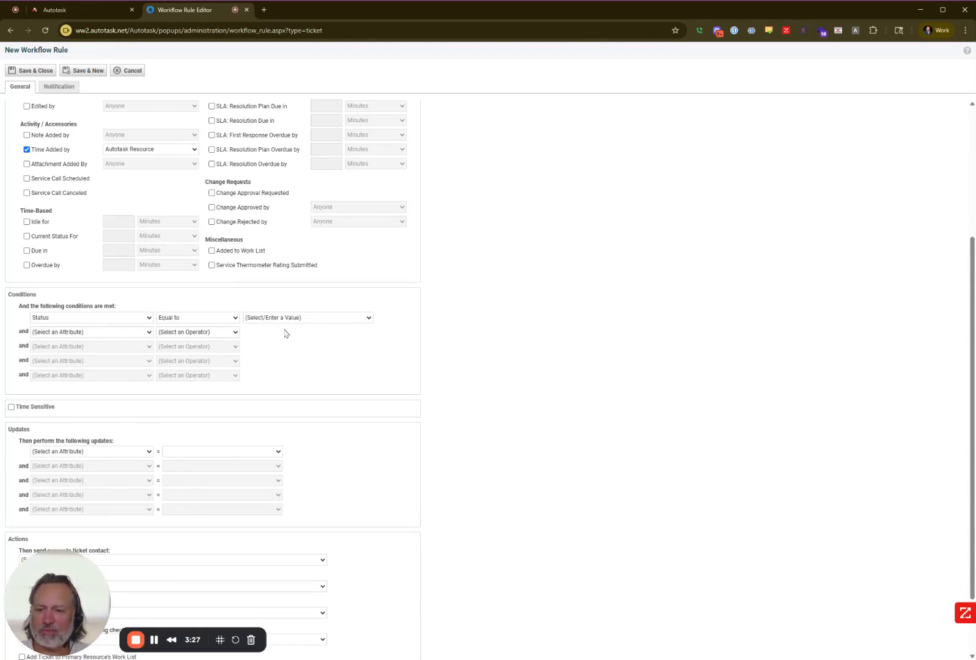
pyautogui.press('c')
pyautogui.press('Return')
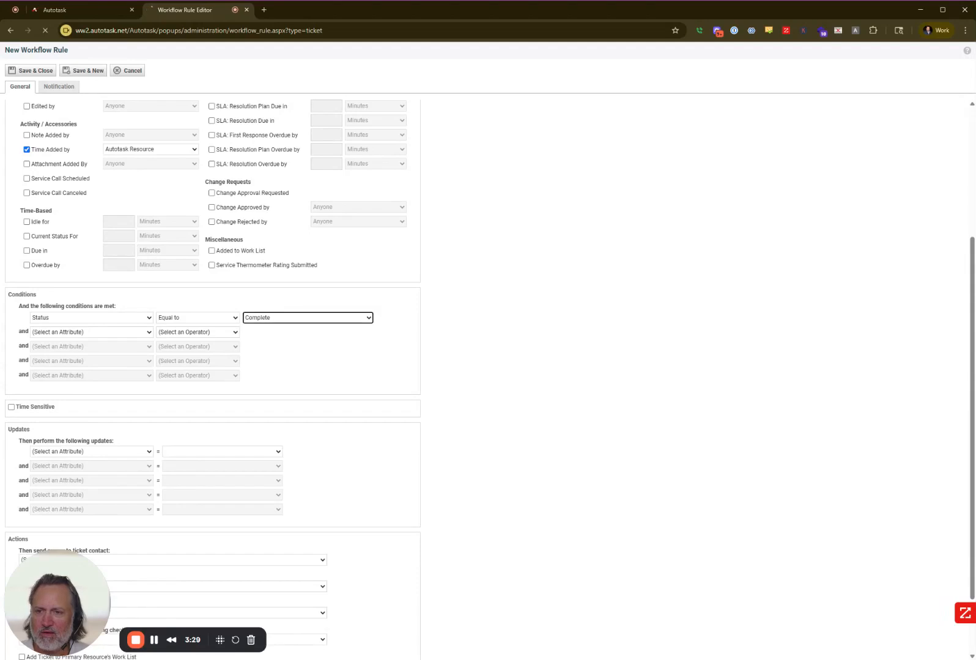
pyautogui.click(190, 320)
pyautogui.click(190, 329)
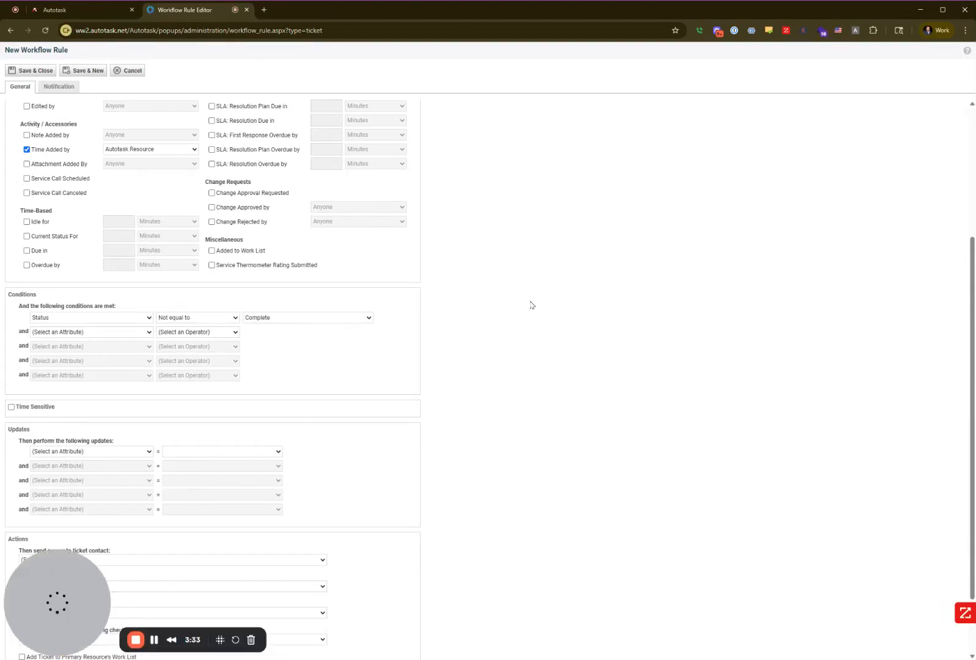
# Add a second condition requiring Primary Resource to be equal to the chosen technician.
pyautogui.scroll(3, 494, 307)
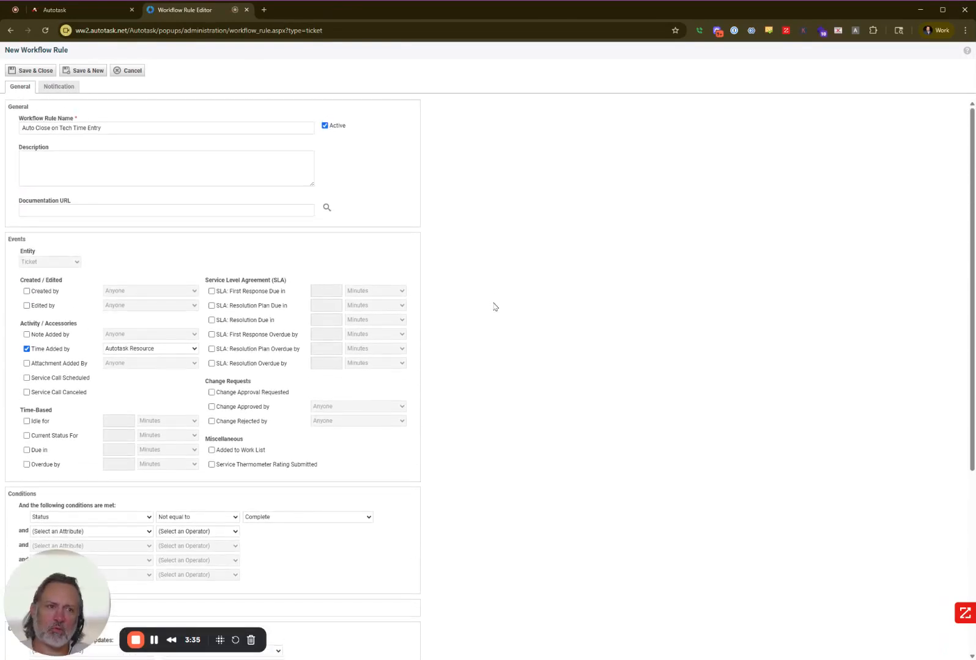
pyautogui.scroll(-2, 494, 307)
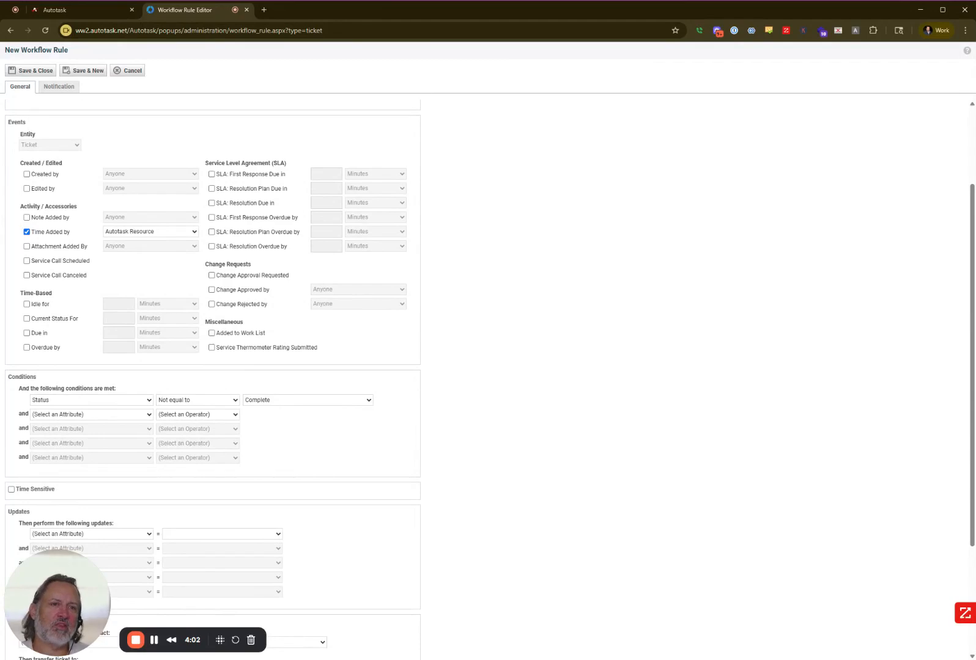
pyautogui.scroll(-1, 394, 366)
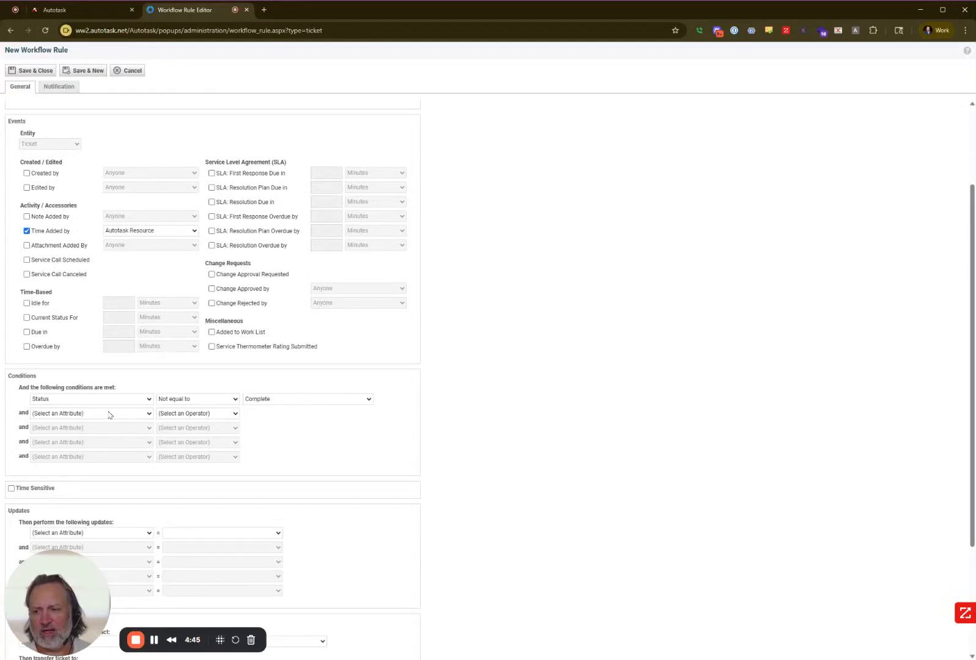
pyautogui.press('p')
pyautogui.press('p')
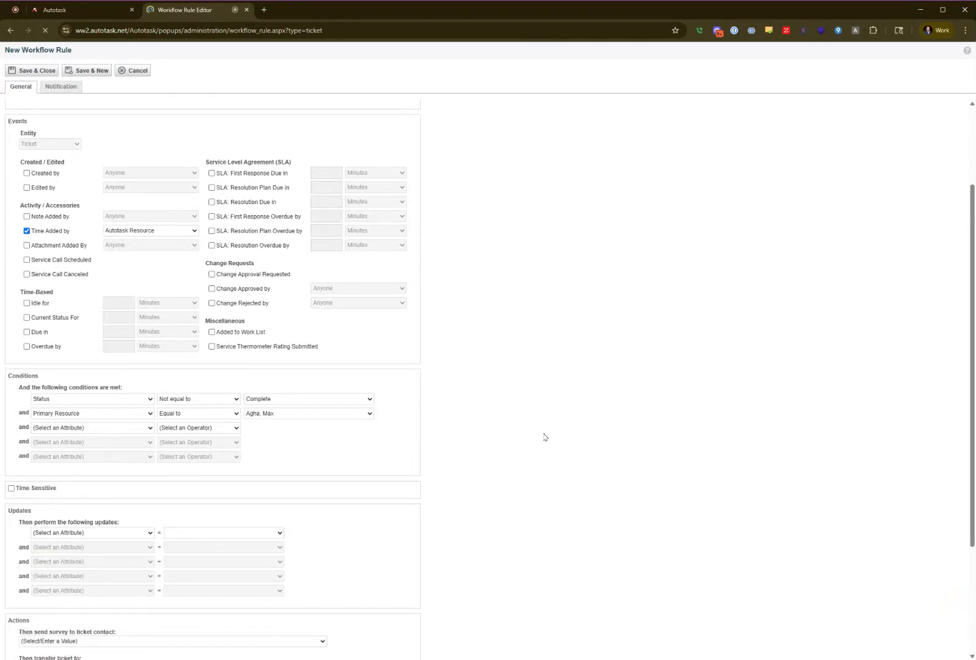
# Add a third condition requiring Queue Name to be equal to Monitoring Alert.
pyautogui.scroll(-1, 543, 437)
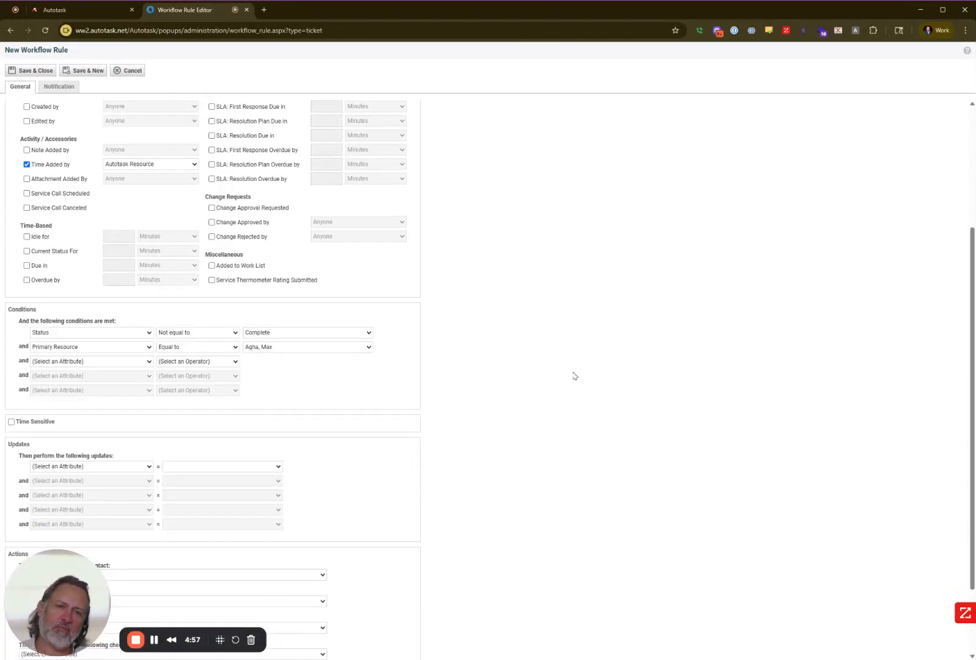
pyautogui.click(139, 362)
pyautogui.press('q')
pyautogui.press('Return')
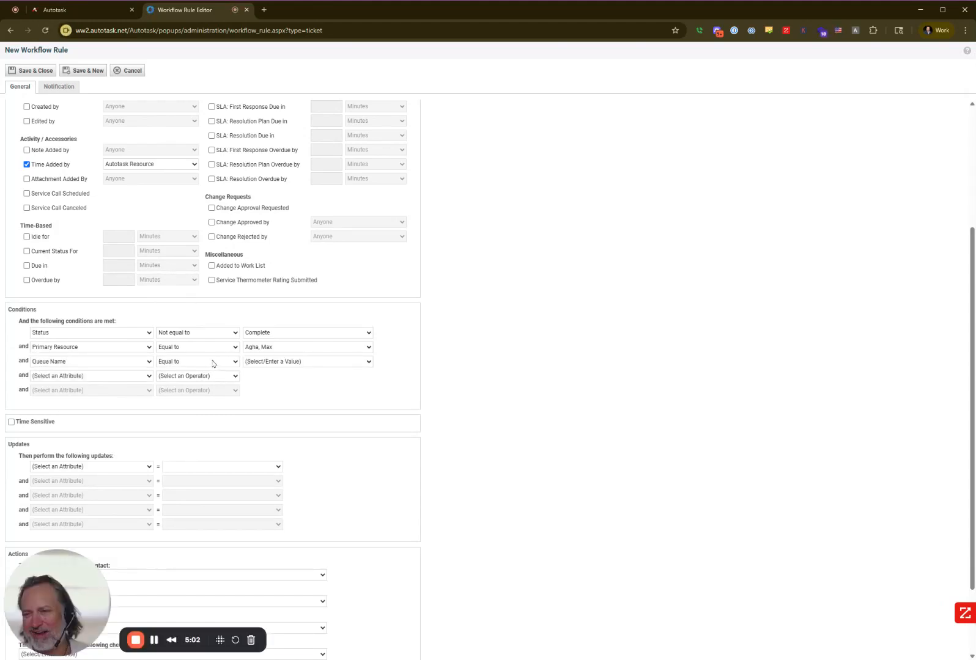
pyautogui.click(299, 372)
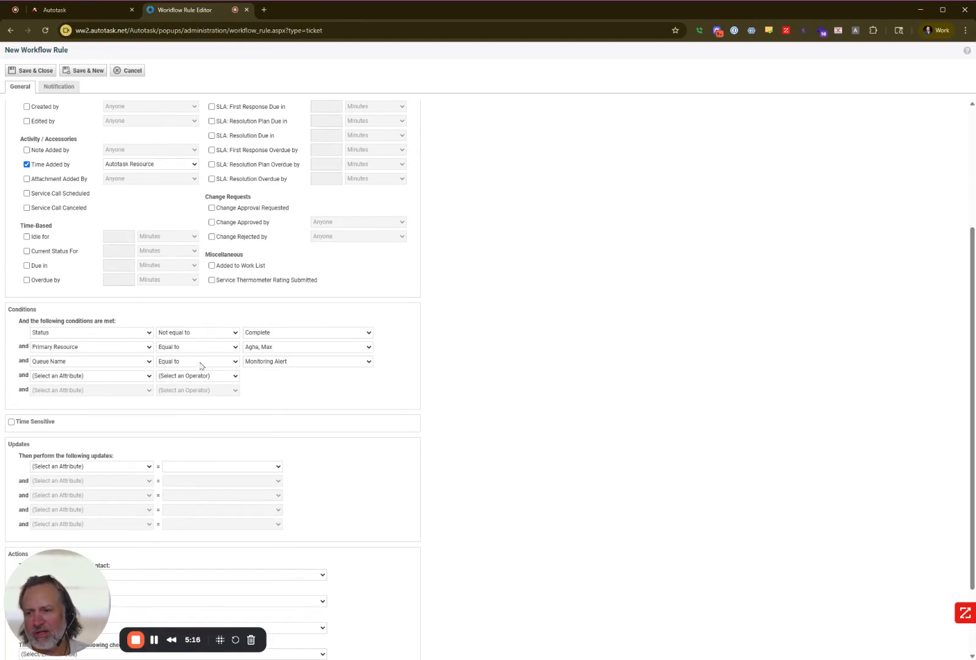
# Make the rule's first update set the ticket Status to Complete.
pyautogui.scroll(-1, 570, 394)
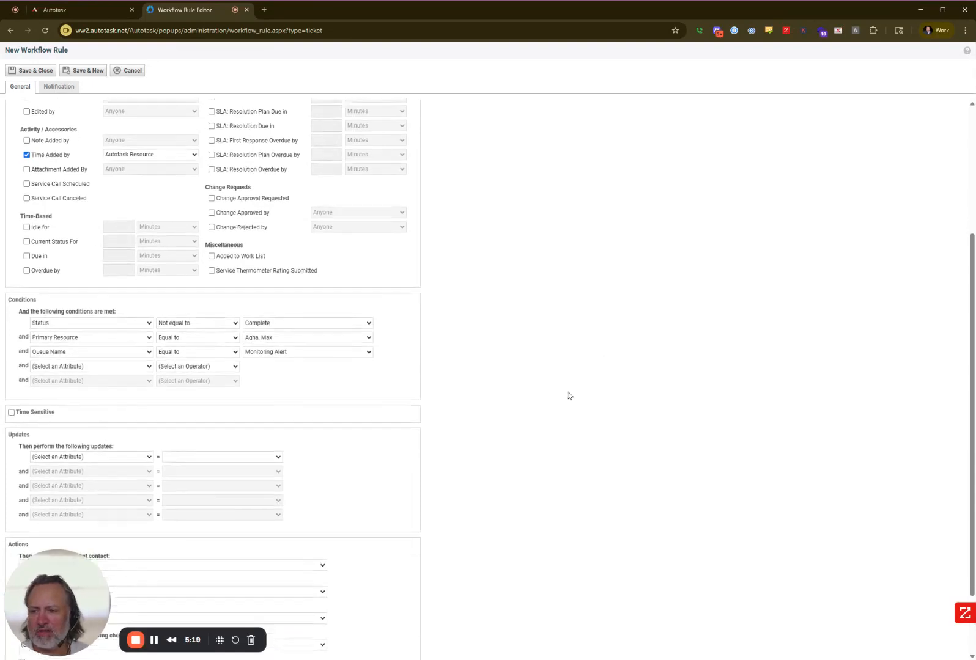
pyautogui.click(130, 407)
pyautogui.press('s')
pyautogui.press('t')
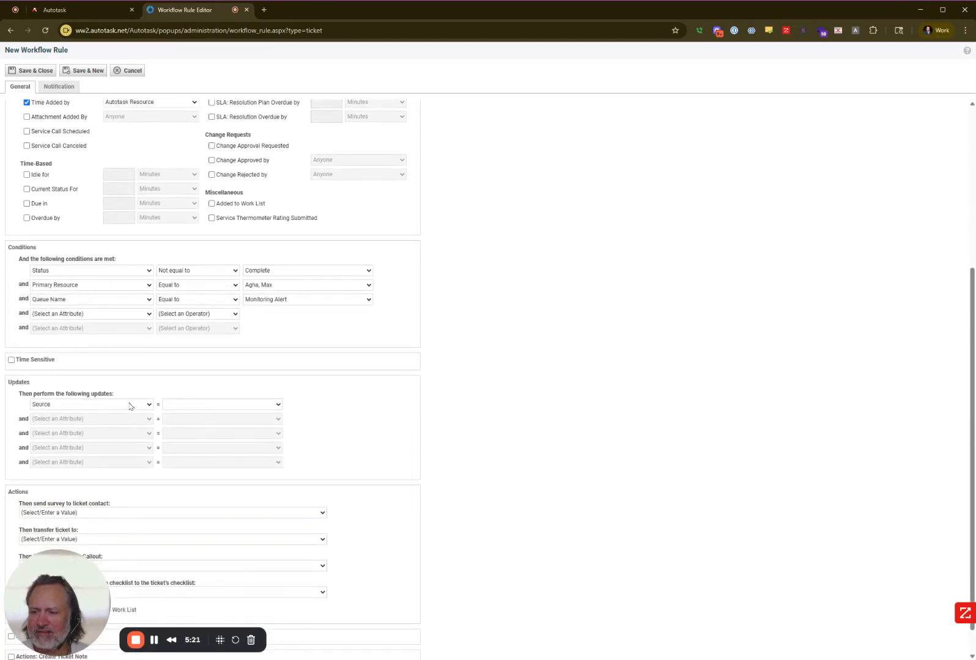
pyautogui.click(234, 407)
pyautogui.press('c')
pyautogui.click(573, 384)
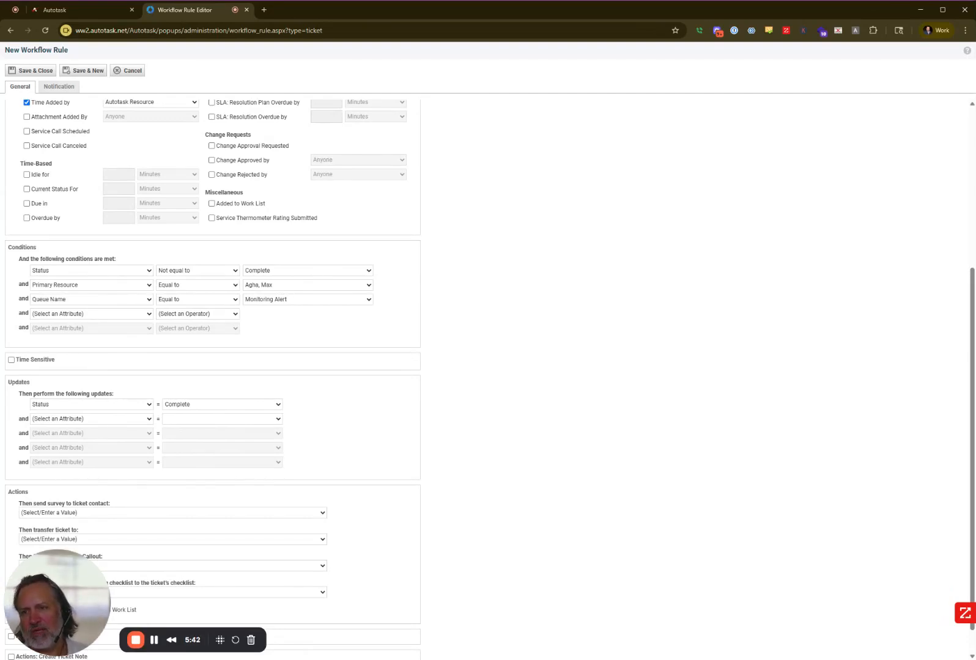
# Copy the rule name into the description, prefixed to read "Tracking - Auto Close on Tech Time Entry".
pyautogui.scroll(4, 595, 377)
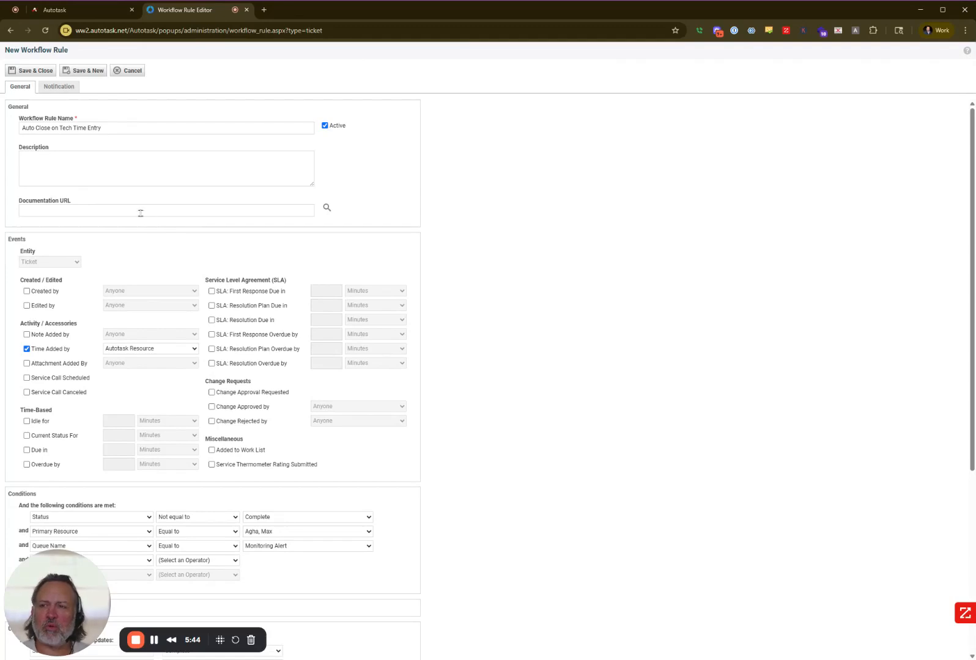
pyautogui.click(132, 127)
pyautogui.tripleClick(135, 127)
pyautogui.hotkey('ctrl', 'c')
pyautogui.click(140, 161)
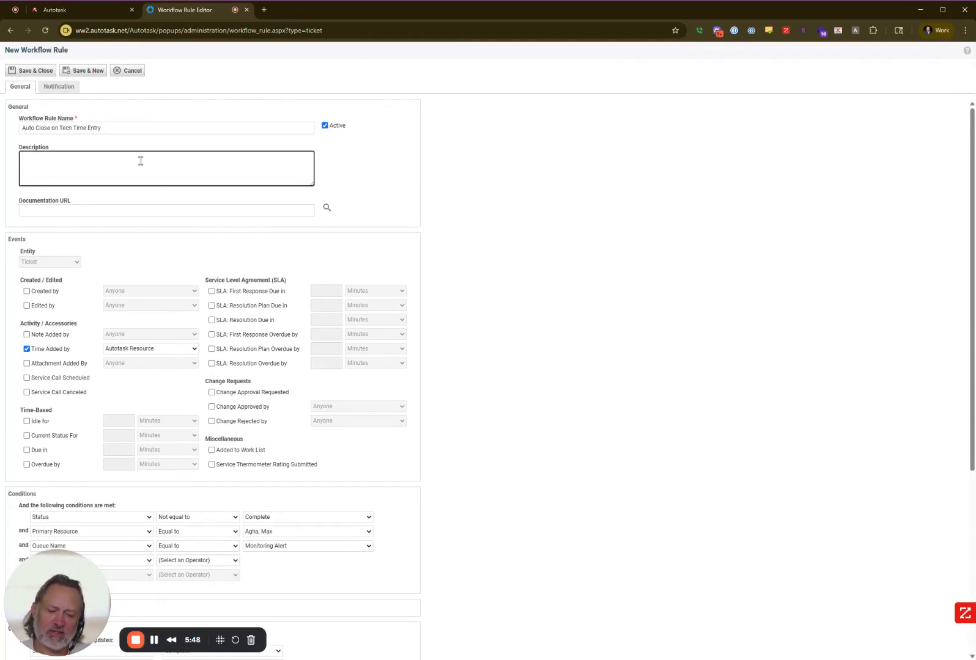
pyautogui.write('Tracking -')
pyautogui.hotkey('ctrl', 'v')
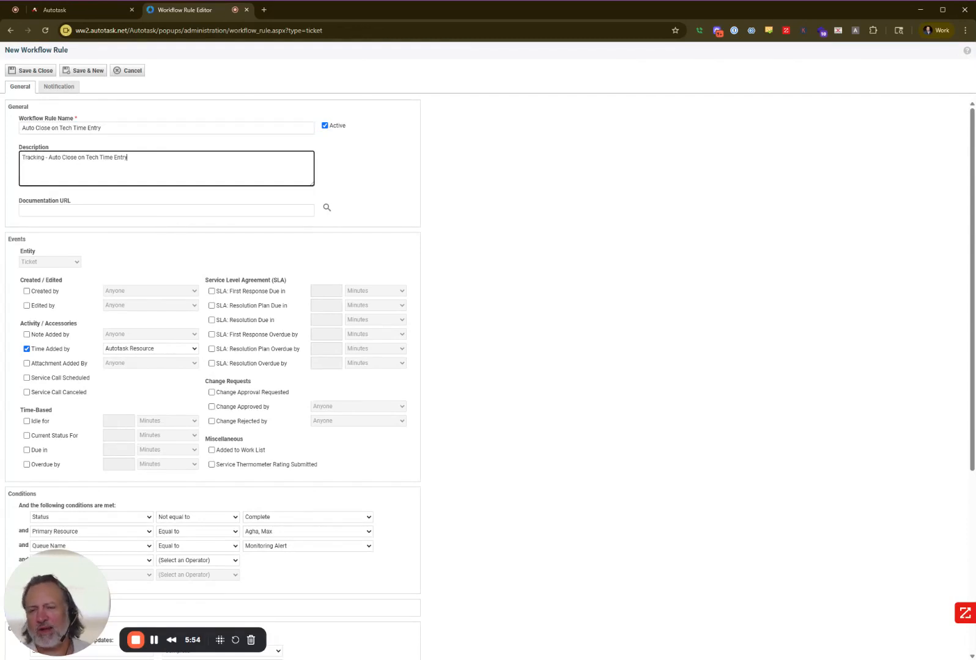
pyautogui.click(542, 137)
pyautogui.click(205, 159)
pyautogui.hotkey('ctrl', 'a')
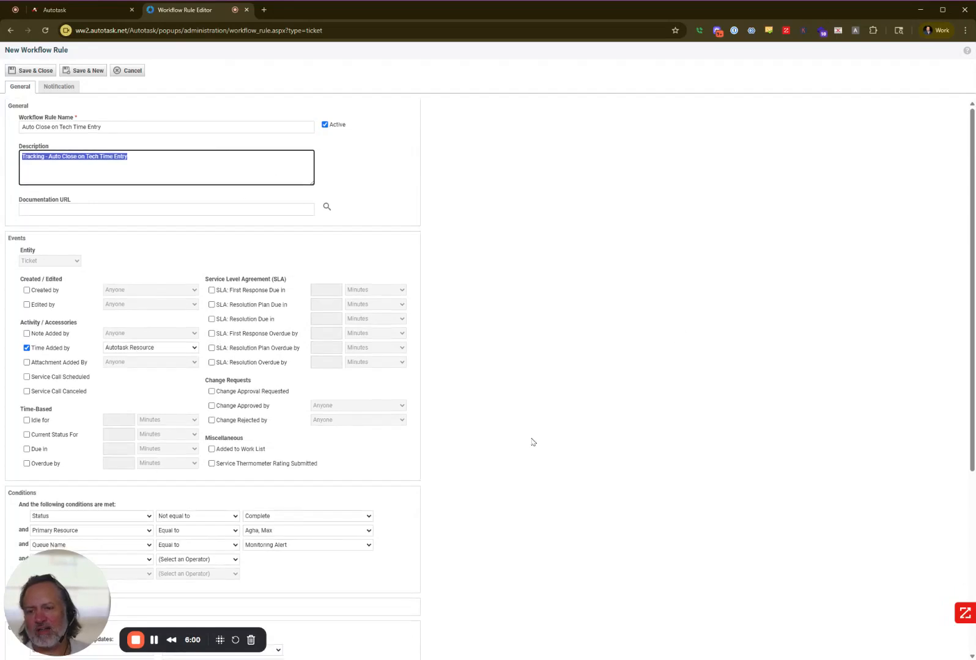
pyautogui.scroll(-5, 533, 442)
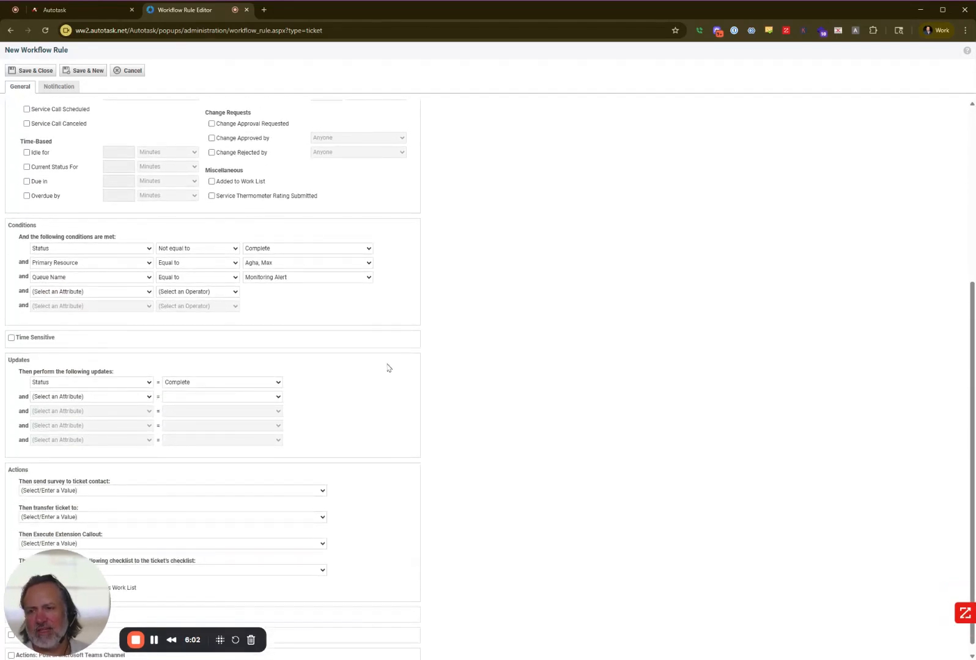
pyautogui.scroll(5, 282, 337)
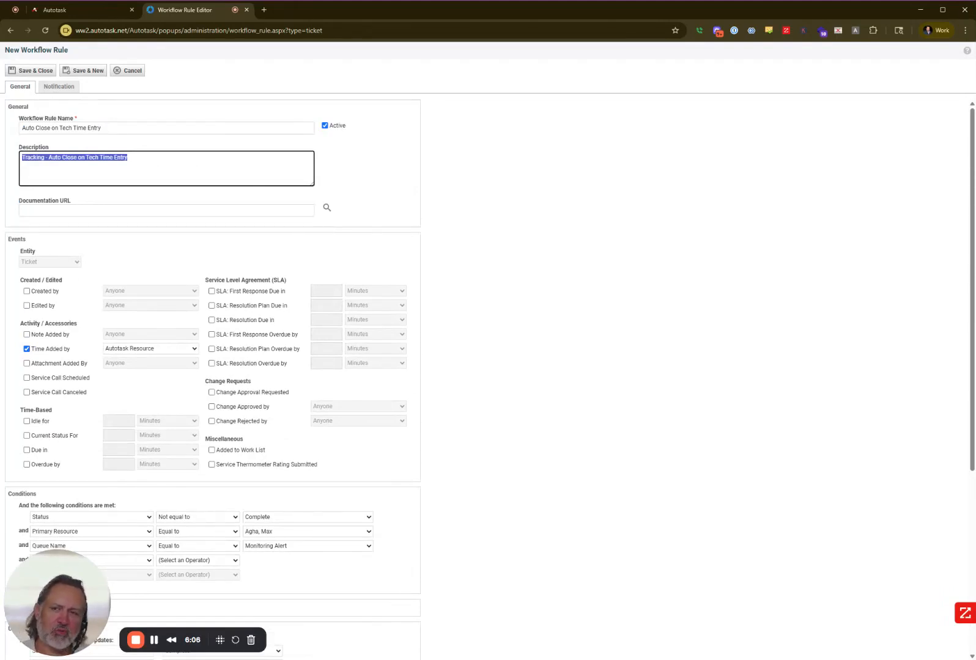
# Clear the text from the workflow rule's description.
pyautogui.press('BackSpace')
pyautogui.click(638, 233)
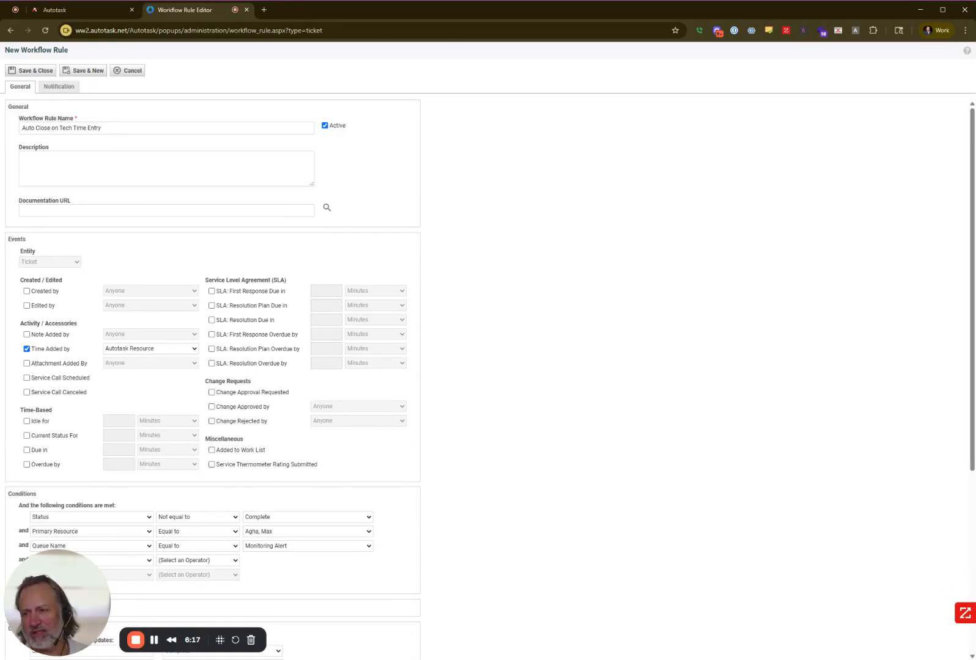
# Change the Status condition's operator to In List and include the Waiting Subcontractor and Waiting Approval statuses.
pyautogui.scroll(-4, 631, 222)
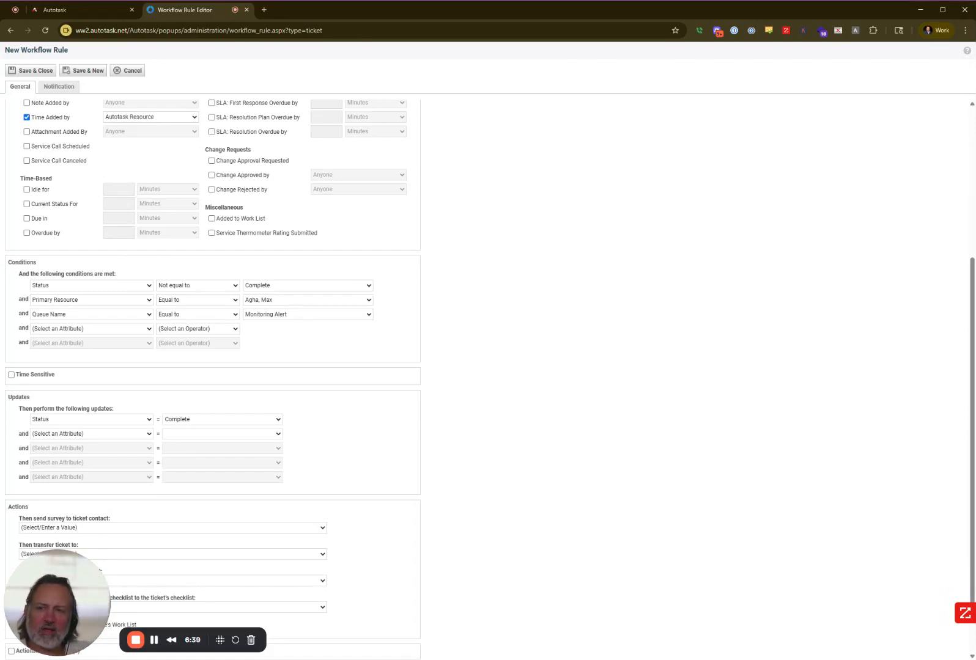
pyautogui.click(210, 297)
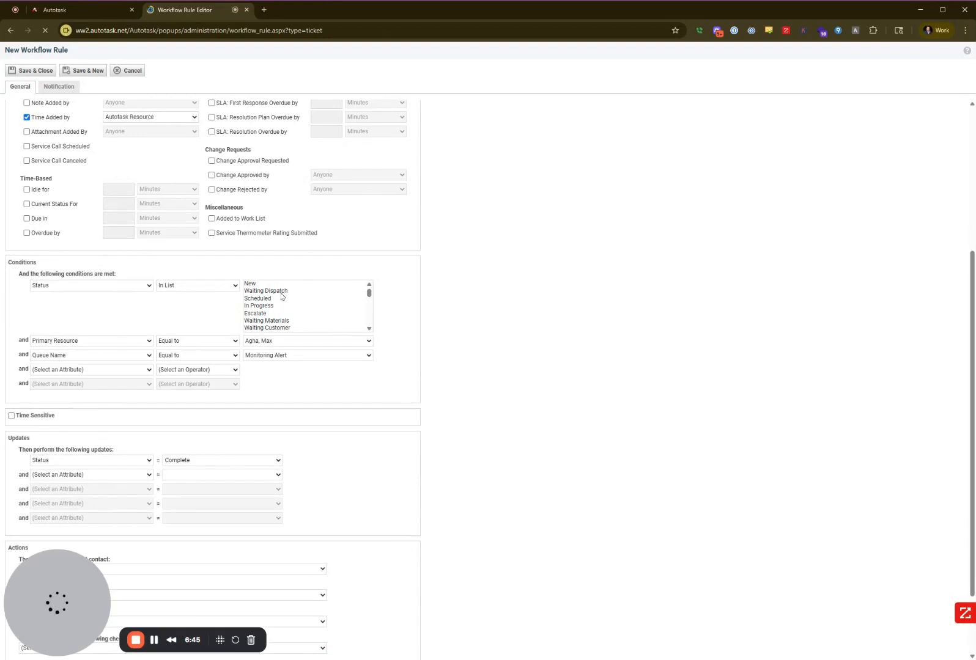
pyautogui.scroll(-3, 291, 298)
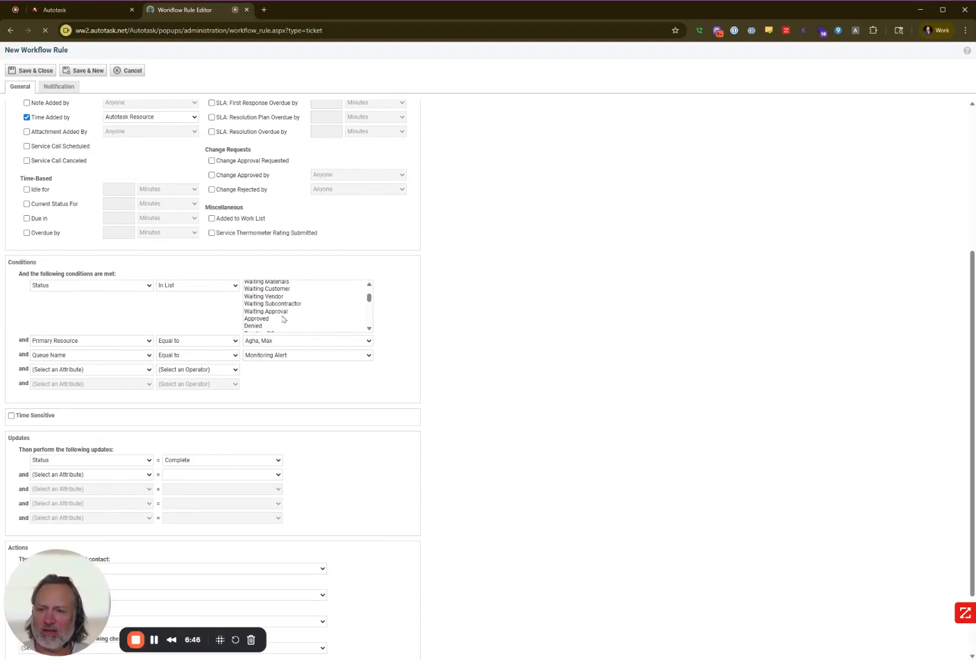
pyautogui.click(298, 285)
pyautogui.keyDown('shift'); pyautogui.click(290, 315); pyautogui.keyUp('shift')
pyautogui.scroll(-1, 306, 311)
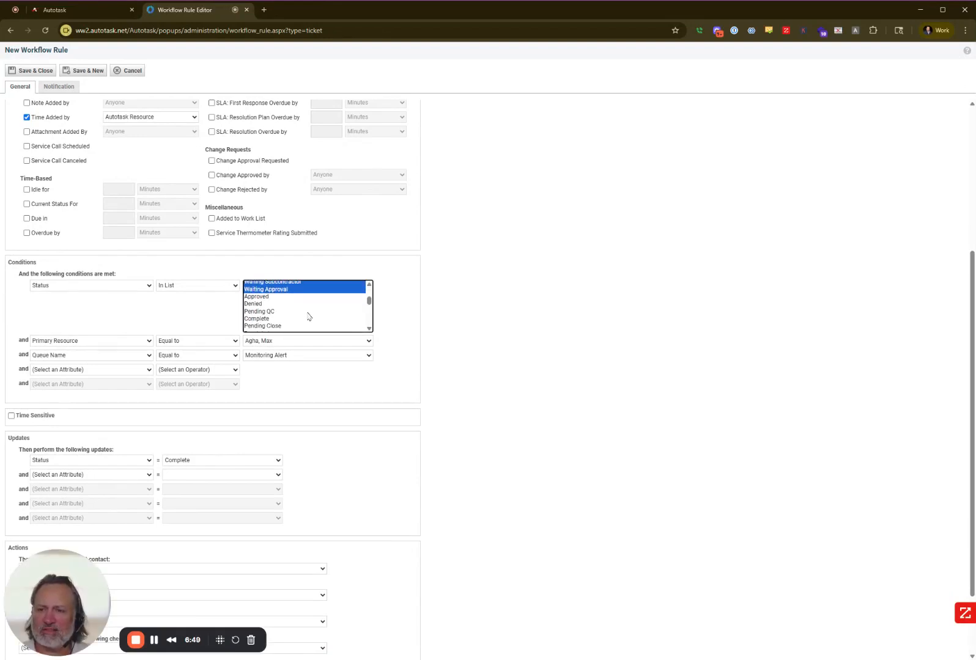
# Add In Progress, To Dispatch, Done Yet?, Scheduled Remote, Scheduled Onsite and Scheduling Required to the Status condition's selected values.
pyautogui.scroll(-1, 309, 317)
pyautogui.scroll(-2, 308, 317)
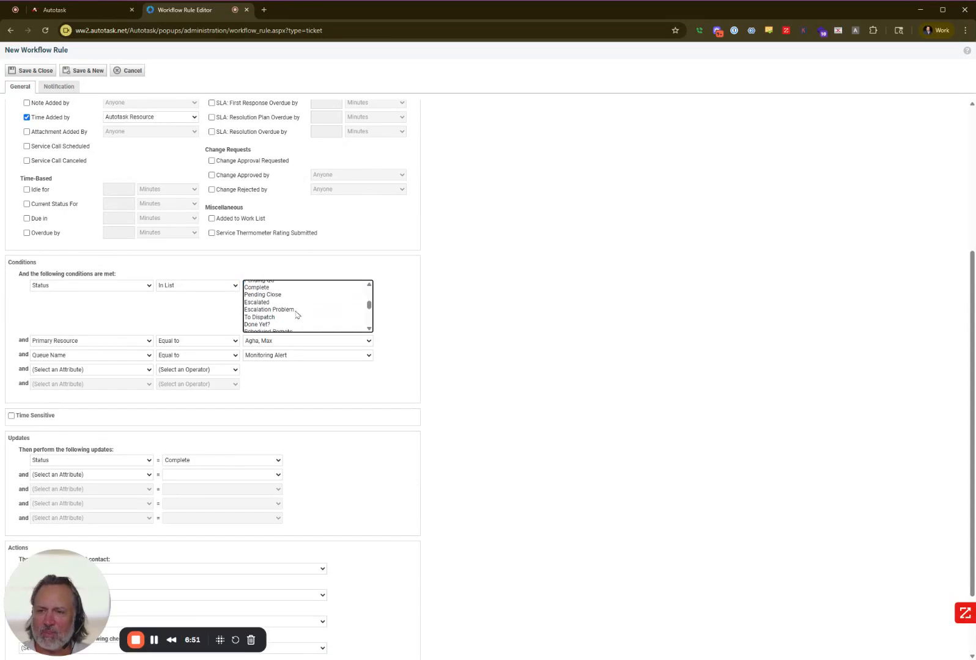
pyautogui.keyDown('shift'); pyautogui.click(304, 298); pyautogui.keyUp('shift')
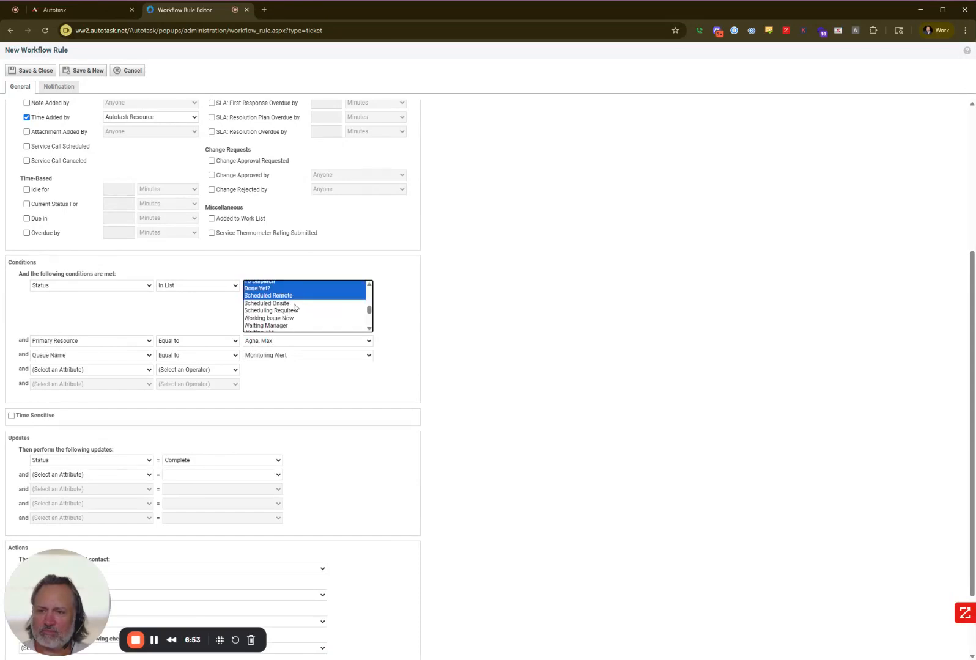
pyautogui.click(304, 298)
pyautogui.keyDown('shift'); pyautogui.click(293, 304); pyautogui.keyUp('shift')
pyautogui.keyDown('shift'); pyautogui.click(293, 312); pyautogui.keyUp('shift')
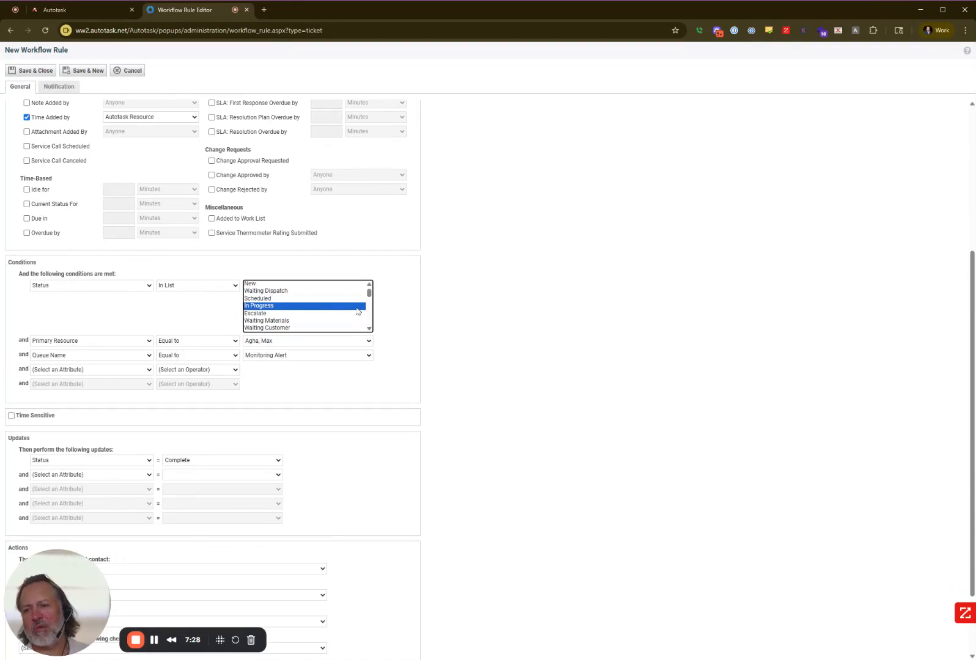
pyautogui.scroll(-5, 357, 311)
pyautogui.scroll(-4, 357, 311)
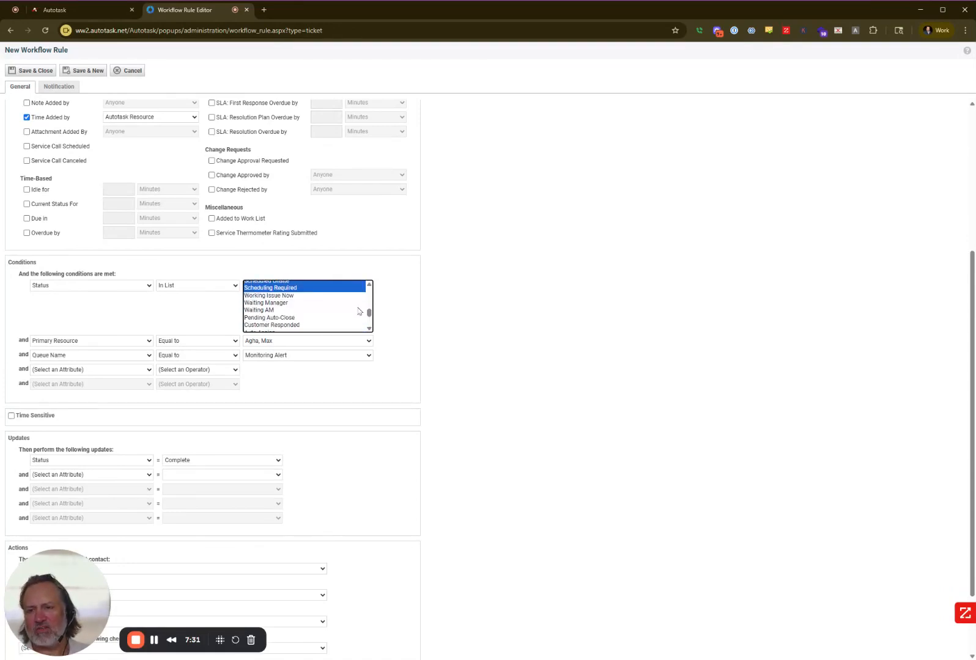